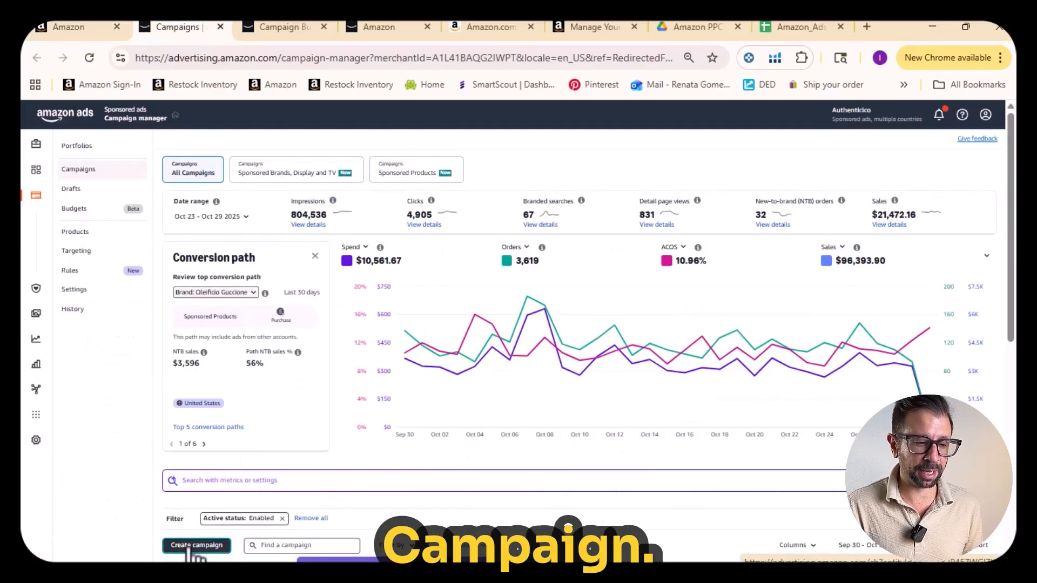
- Open the new Sponsored Products campaign form and go to the product search in its Products section
{"action": "left_click", "coordinate": [287, 27]}
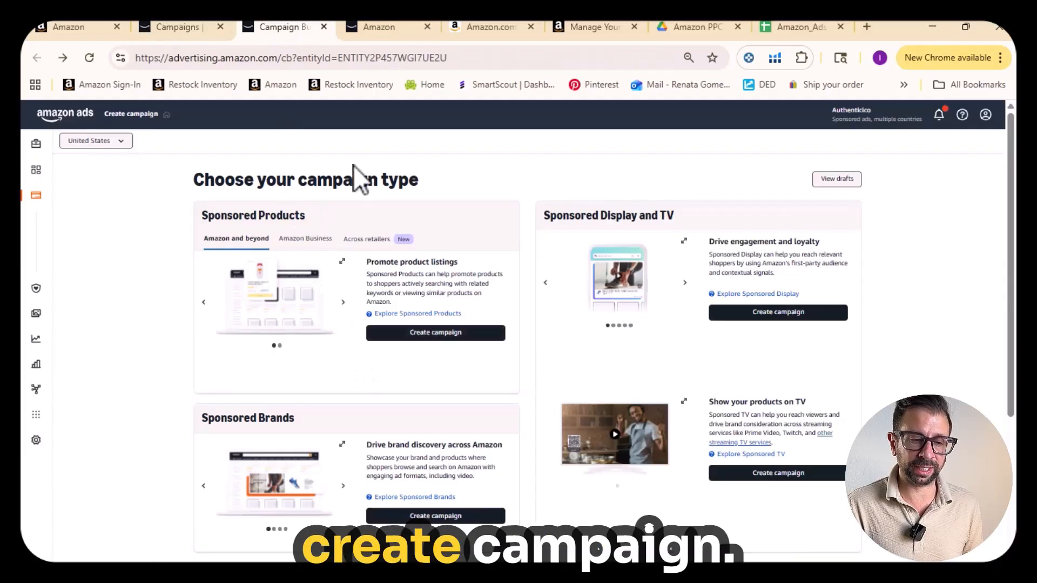
{"action": "left_click", "coordinate": [374, 27]}
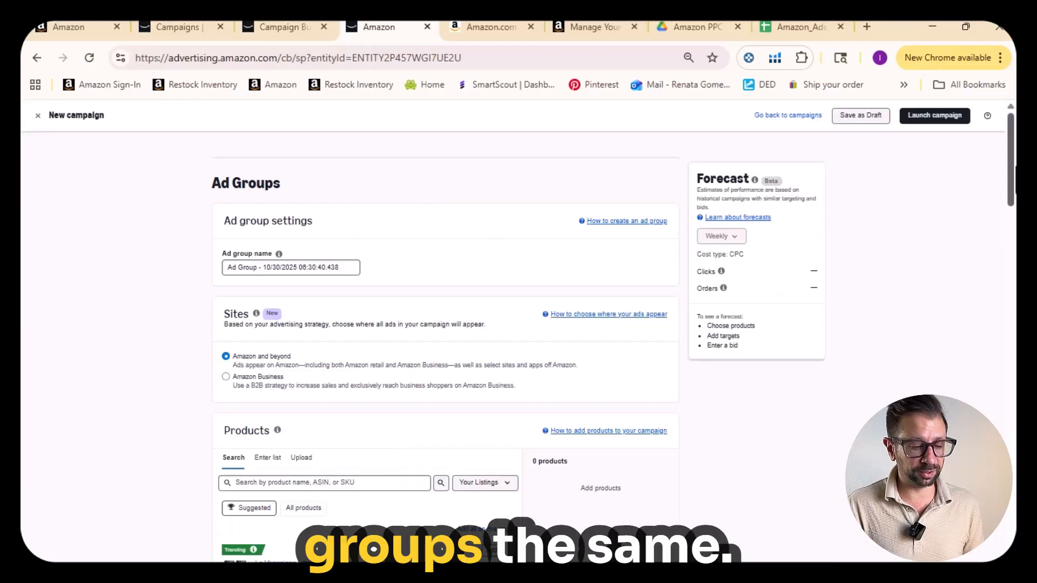
{"action": "scroll", "coordinate": [445, 346], "scroll_direction": "down", "scroll_amount": 1}
{"action": "scroll", "coordinate": [446, 346], "scroll_direction": "down", "scroll_amount": 4}
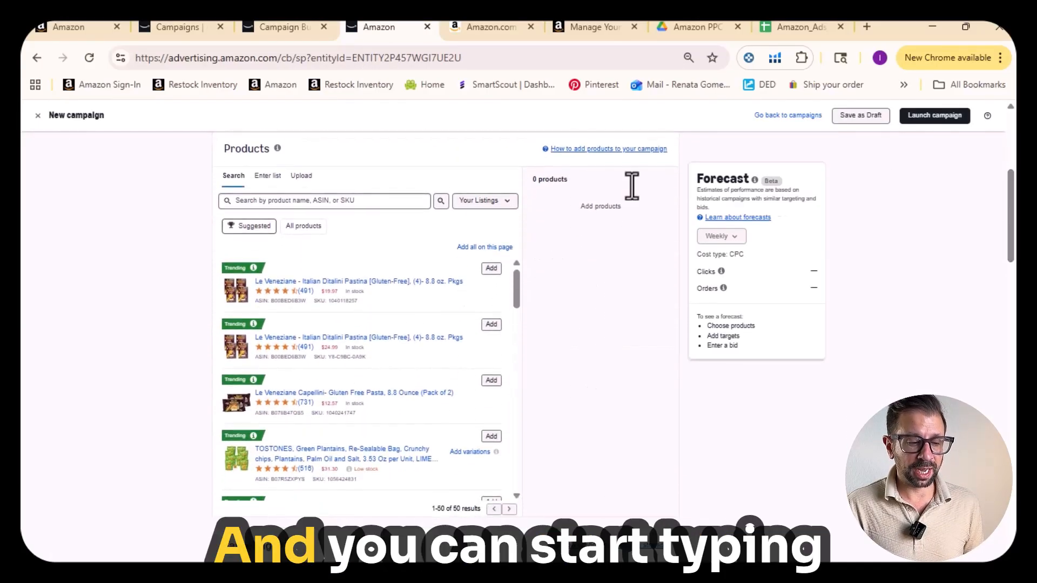
{"action": "left_click", "coordinate": [355, 200]}
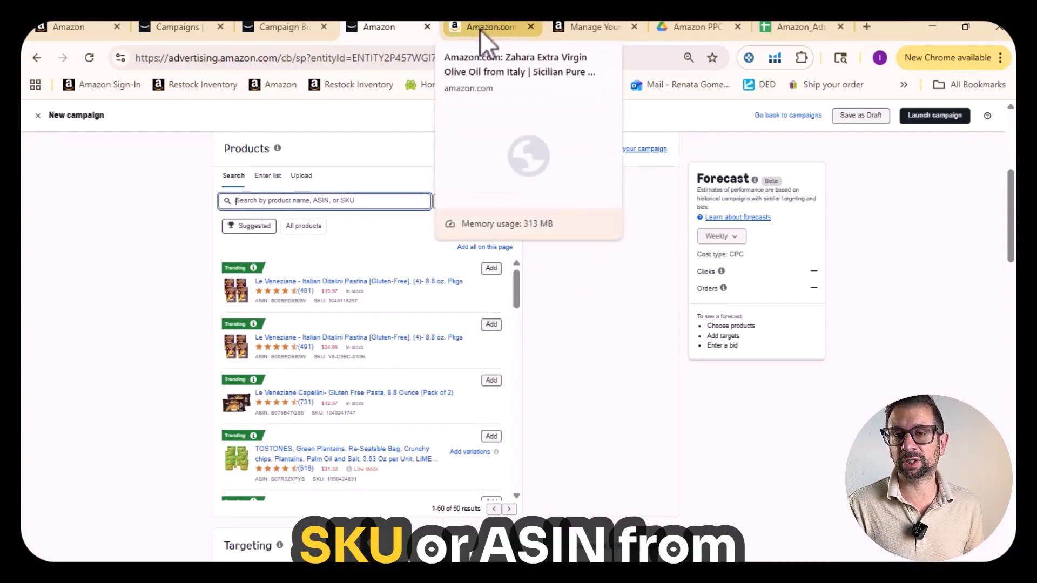
- Copy the ASIN B08W7M9HR1 of the 500 ml Zahara gift-box olive oil from the Seller Central inventory list
{"action": "left_click", "coordinate": [593, 30]}
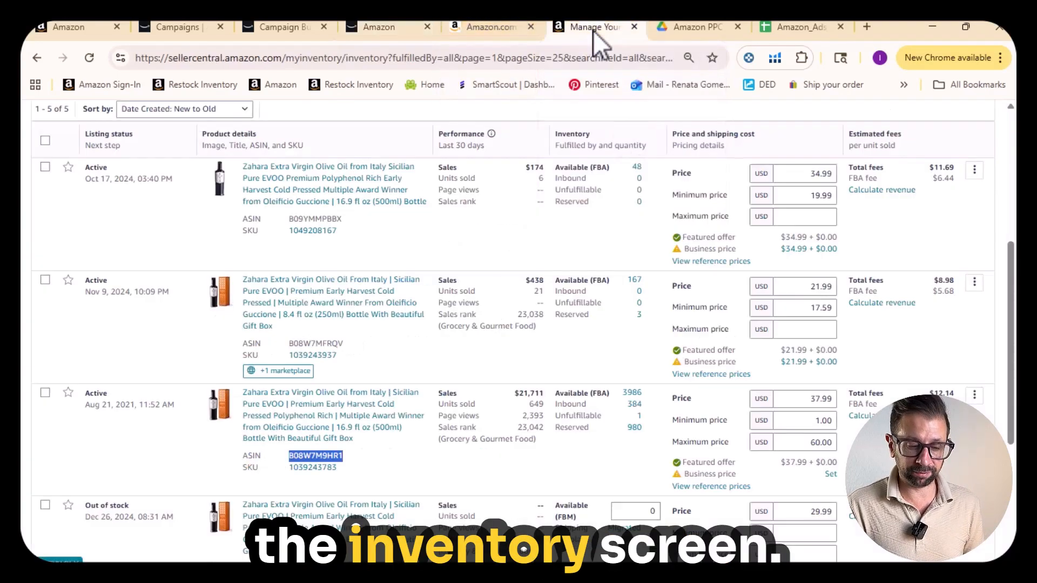
{"action": "left_click", "coordinate": [316, 452]}
{"action": "double_click", "coordinate": [315, 455]}
{"action": "key", "text": "ctrl+c"}
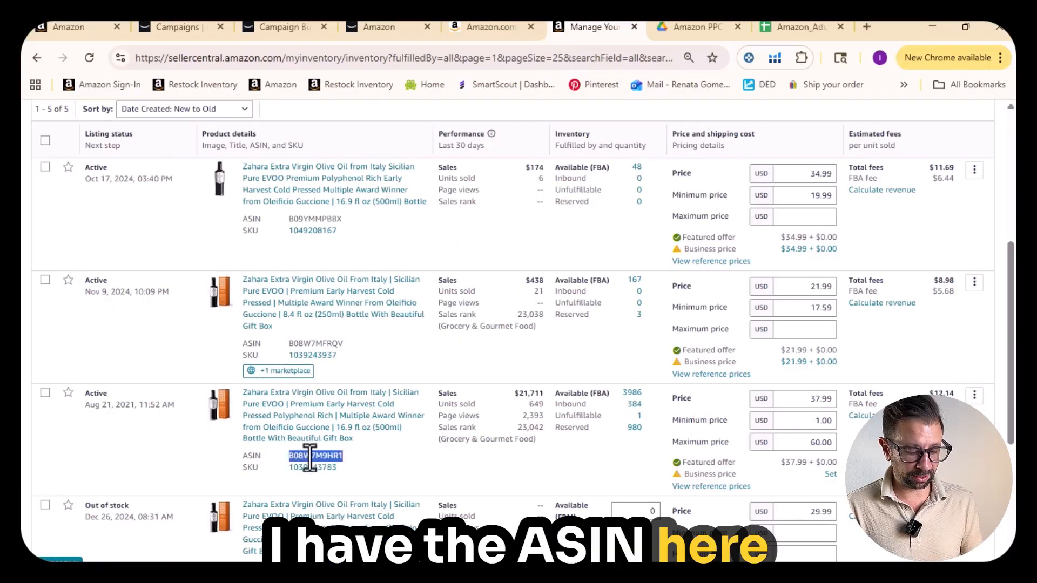
{"action": "left_click", "coordinate": [471, 25]}
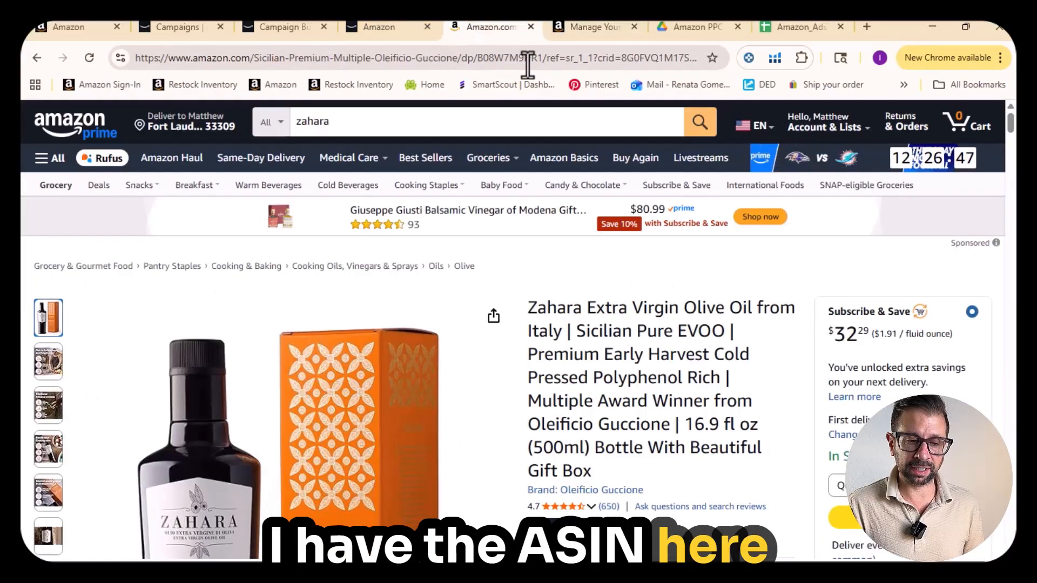
- Search the campaign's product listings for ASIN B08W7M9HR1 and add the $37.99 Zahara olive oil listing
{"action": "left_click", "coordinate": [386, 27]}
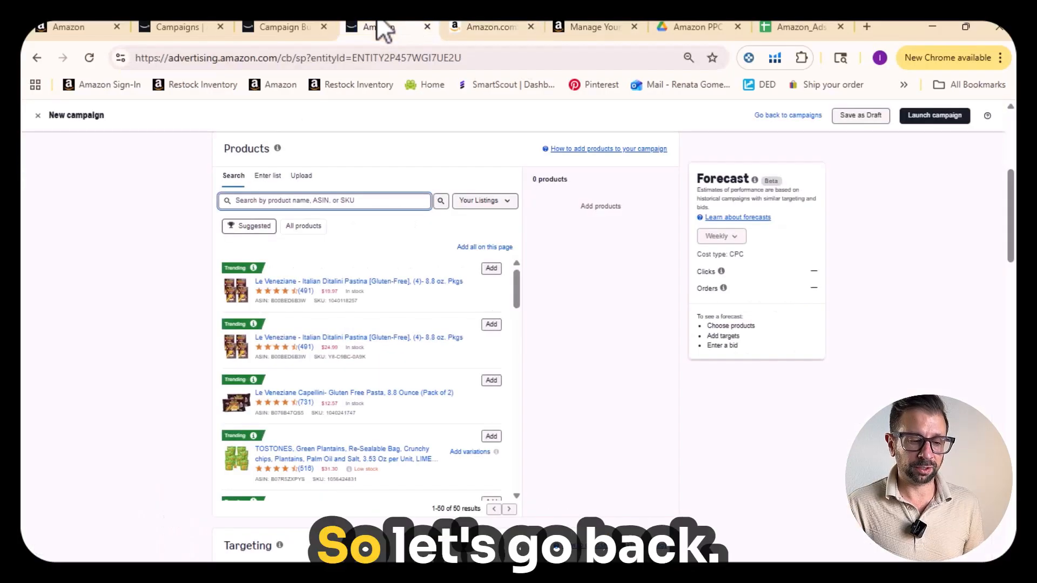
{"action": "key", "text": "ctrl+v"}
{"action": "left_click", "coordinate": [442, 202]}
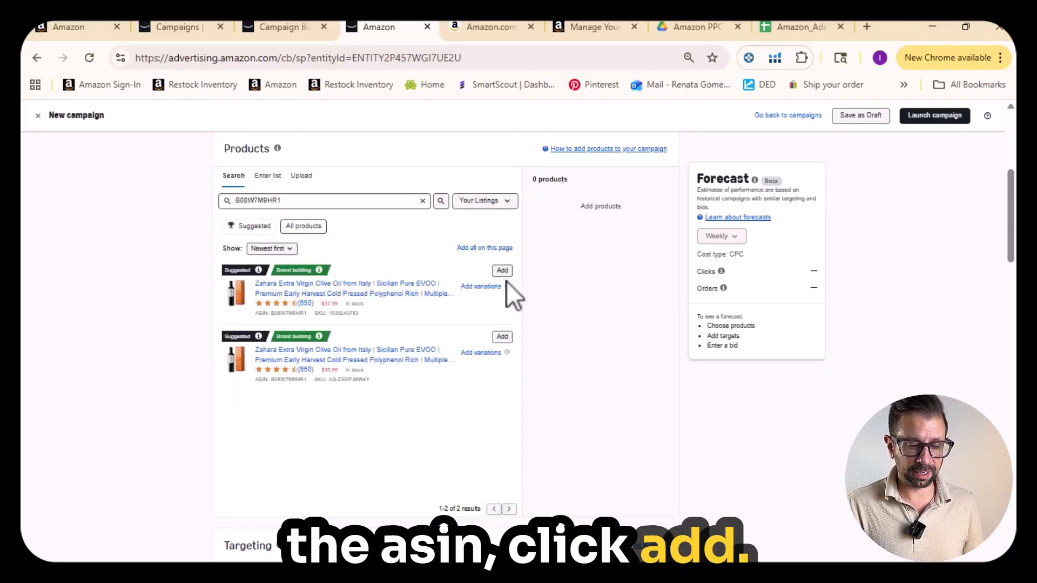
{"action": "left_click", "coordinate": [503, 271]}
- Choose manual targeting for the campaign and filter the suggested keywords to phrase match only
{"action": "scroll", "coordinate": [1013, 300], "scroll_direction": "down", "scroll_amount": 6}
{"action": "left_click", "coordinate": [226, 277]}
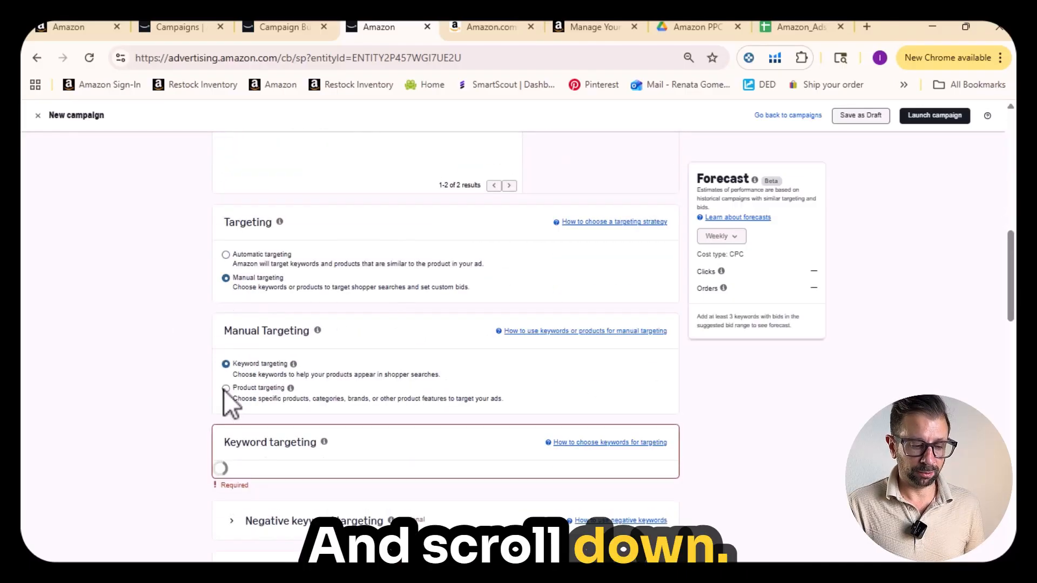
{"action": "scroll", "coordinate": [774, 292], "scroll_direction": "down", "scroll_amount": 5}
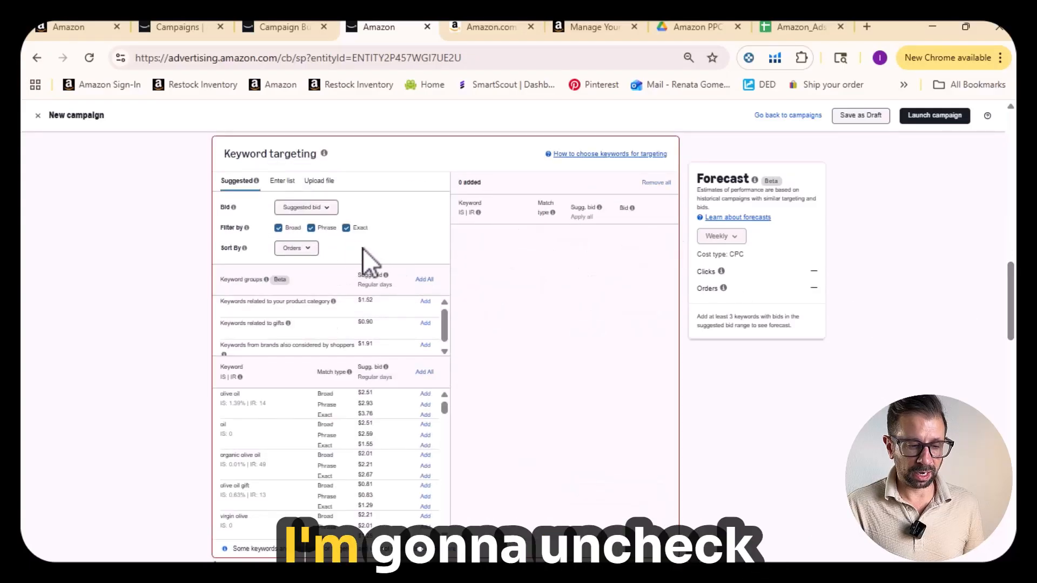
{"action": "left_click", "coordinate": [346, 227]}
{"action": "left_click", "coordinate": [278, 227]}
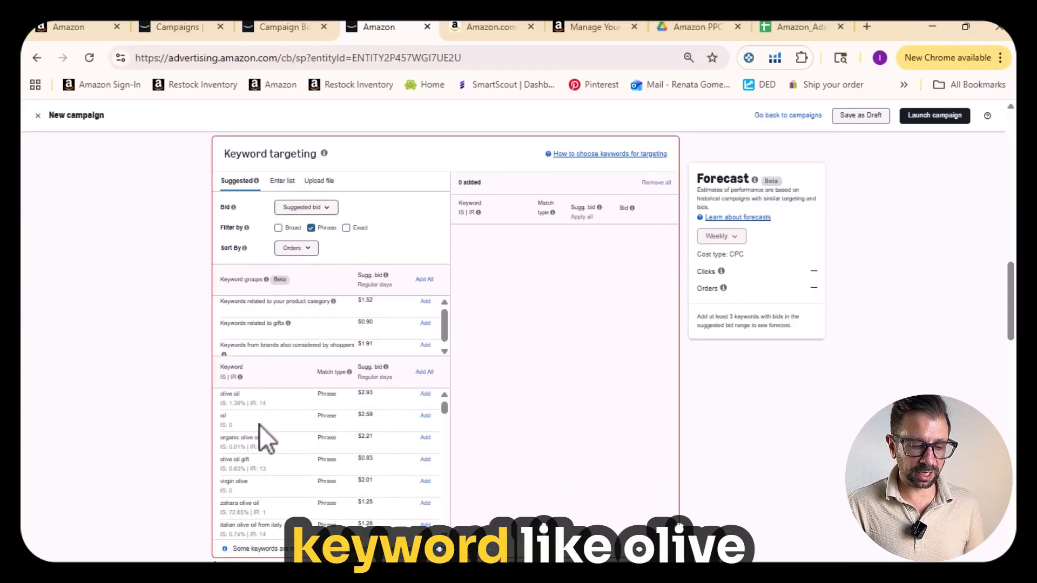
- Add the suggested phrase keyword "olive oil" at its suggested bid, and check the option for entering a keyword list
{"action": "left_click", "coordinate": [425, 395]}
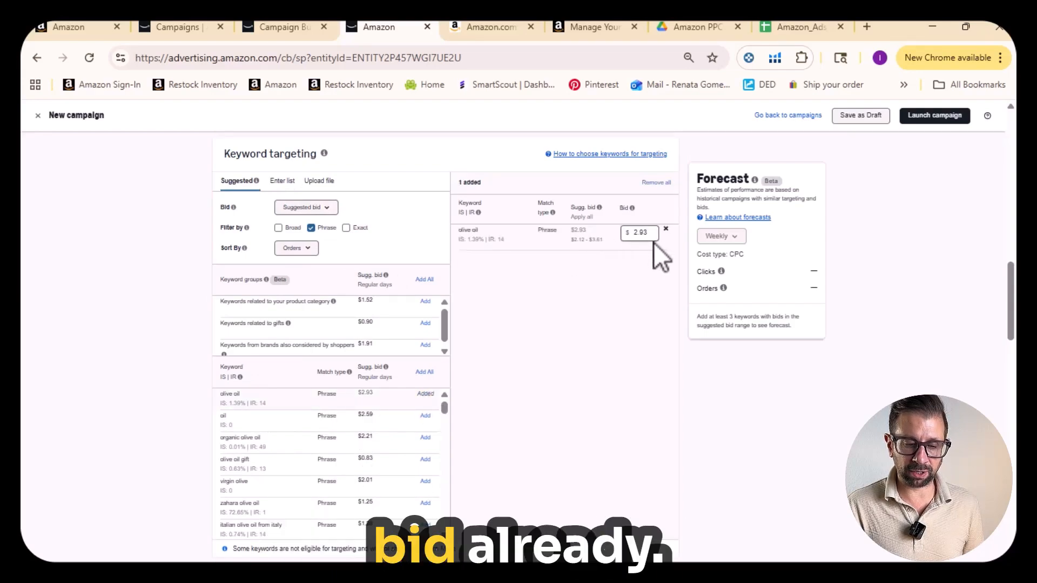
{"action": "left_click", "coordinate": [278, 180]}
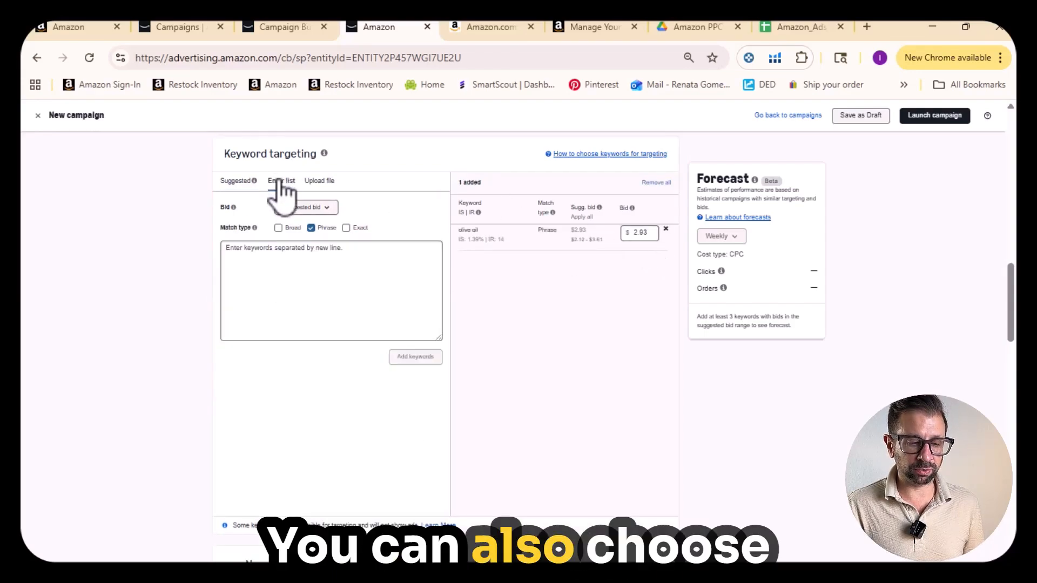
{"action": "left_click", "coordinate": [236, 184]}
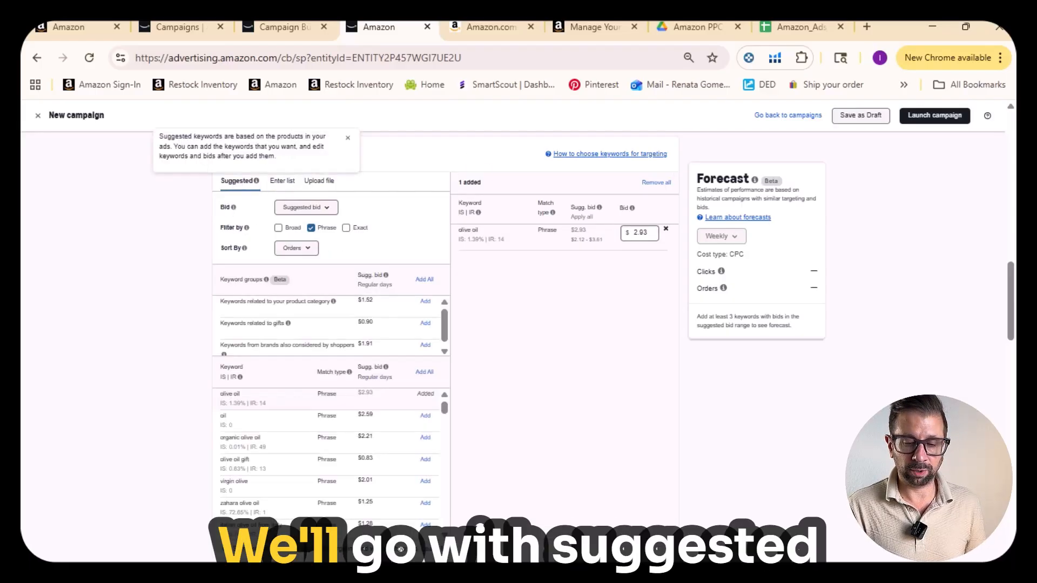
- Set the campaign bidding strategy to Dynamic bids - down only
{"action": "left_click_drag", "start_coordinate": [1013, 312], "coordinate": [1014, 373]}
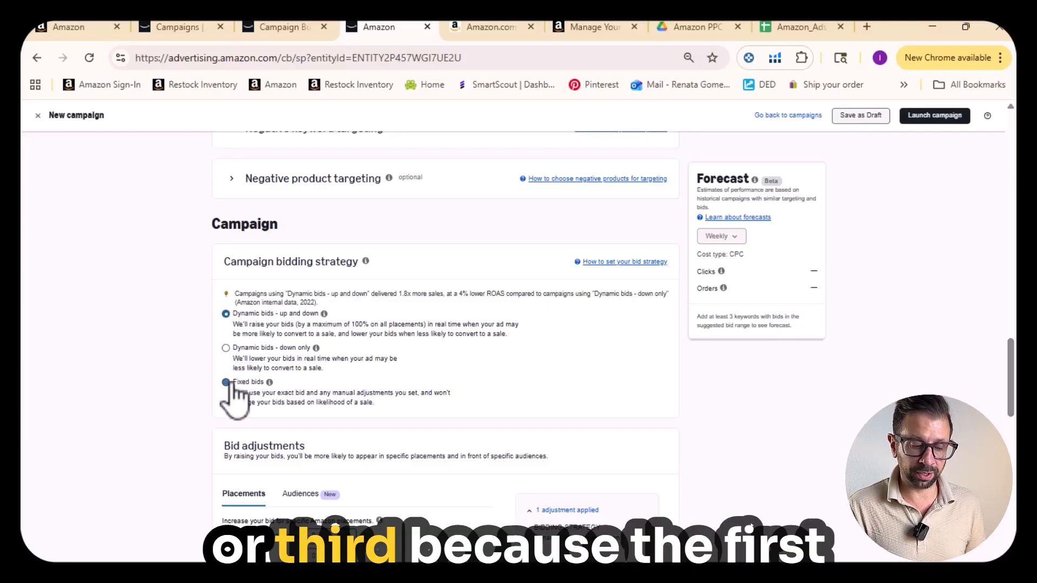
{"action": "left_click", "coordinate": [227, 348]}
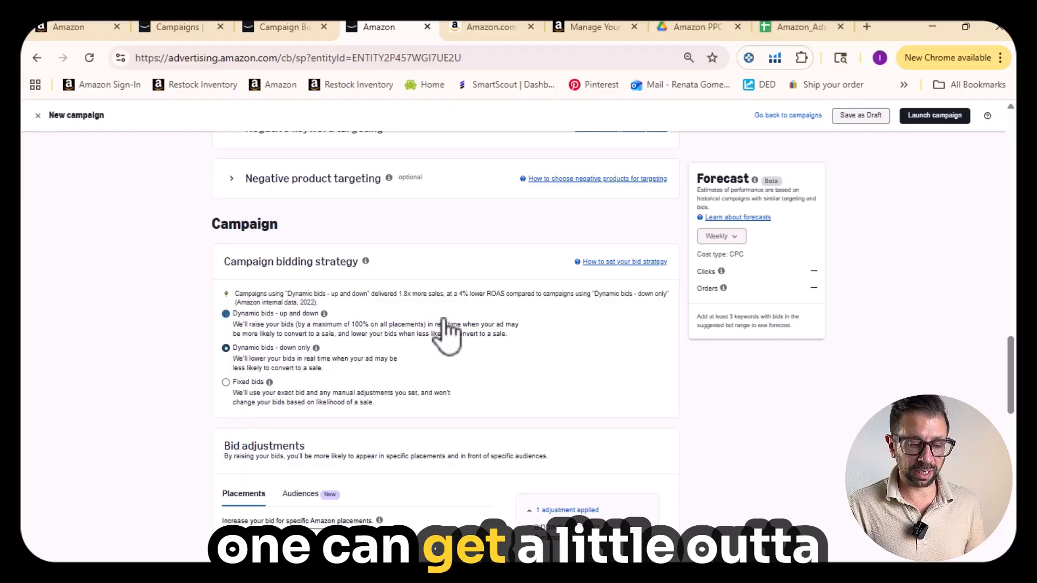
{"action": "left_click_drag", "start_coordinate": [1013, 354], "coordinate": [1014, 397]}
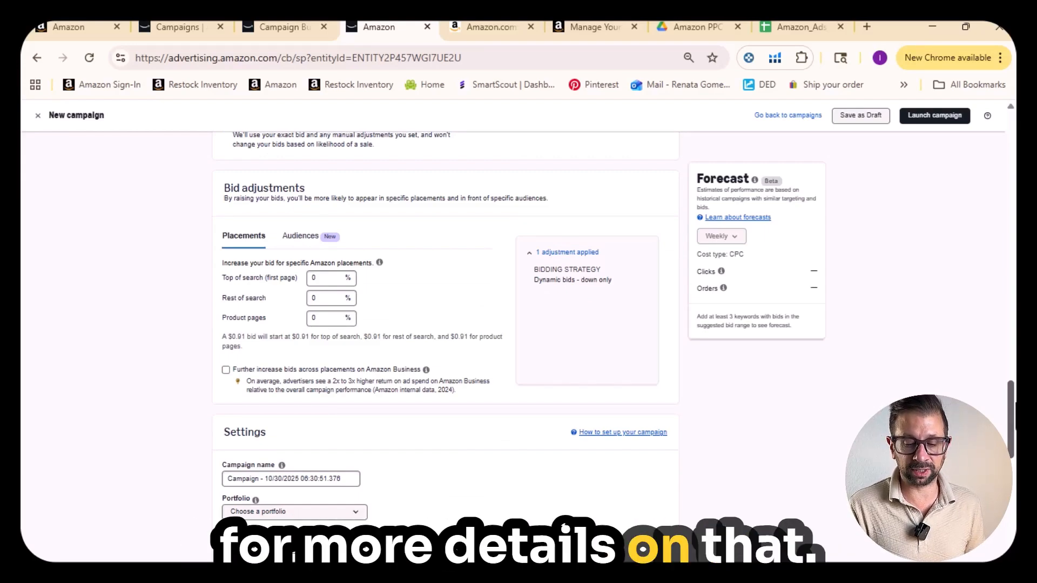
- Replace the campaign name with the template "Product Name | B0XXXXXXXX | SPM | “Source” KWs | Phrase" copied from the text notes
{"action": "left_click_drag", "start_coordinate": [1015, 399], "coordinate": [1015, 441]}
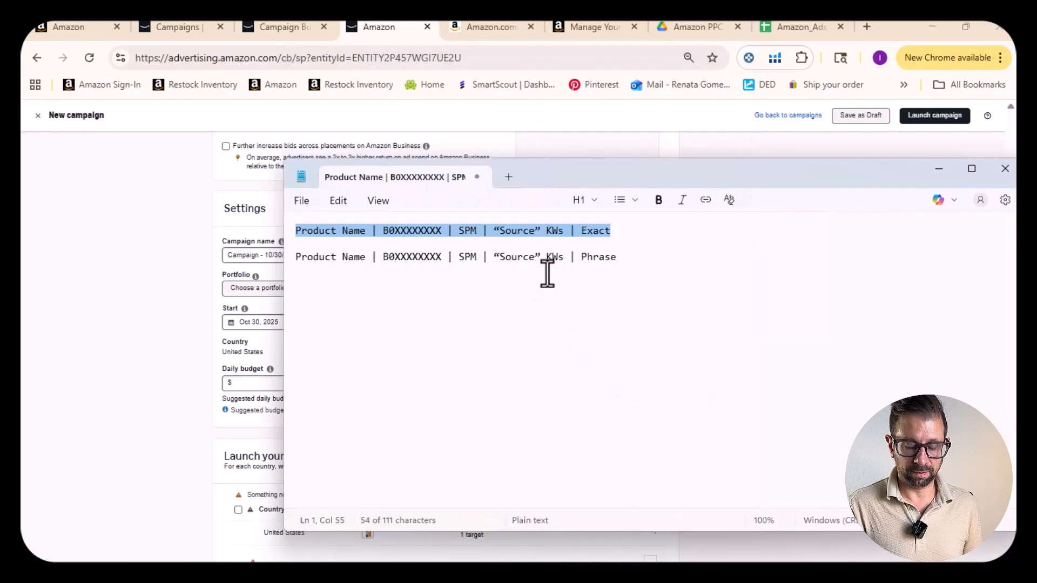
{"action": "left_click_drag", "start_coordinate": [626, 257], "coordinate": [307, 261]}
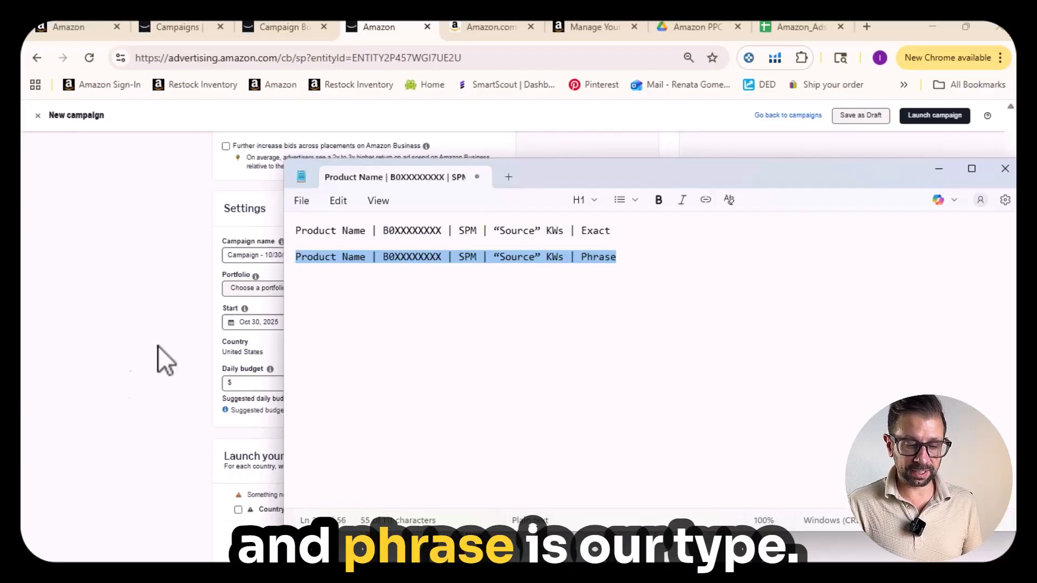
{"action": "left_click", "coordinate": [122, 379]}
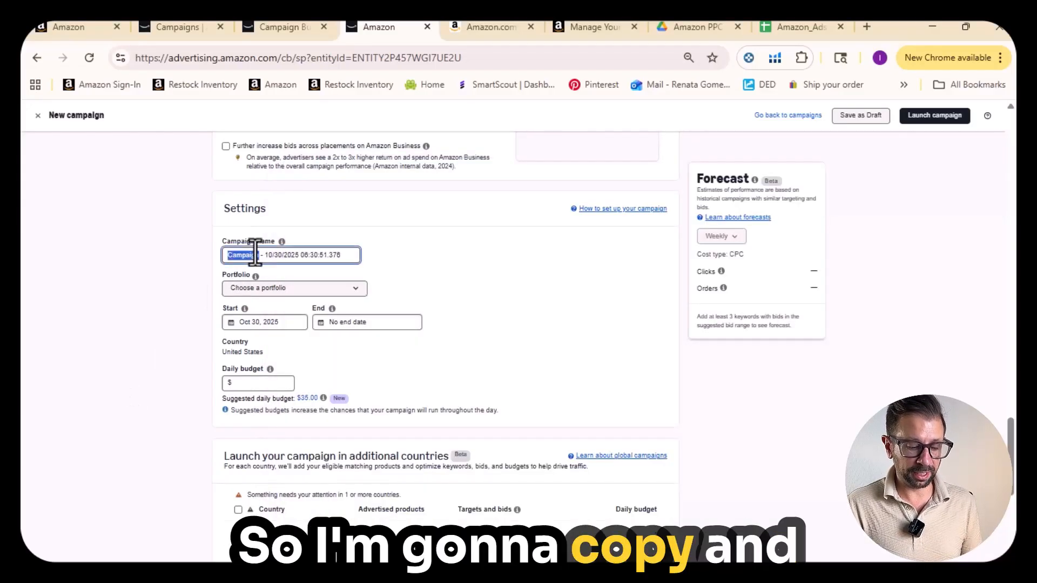
{"action": "key", "text": "ctrl+a"}
{"action": "type", "text": "XXXXXX | SPM | \"Source\" KWs | Phrase"}
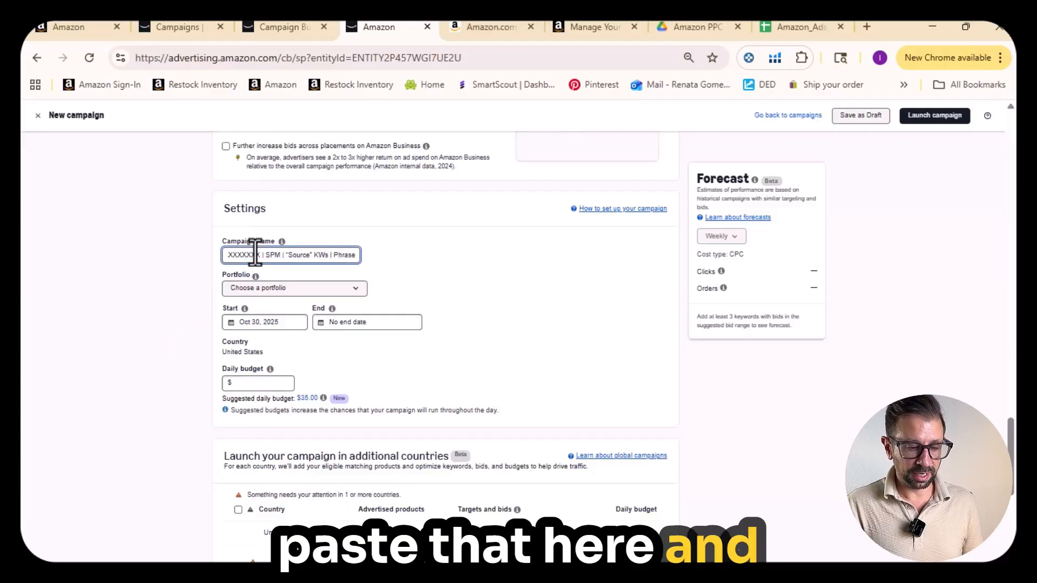
- Replace the “Source” KWs placeholder in the campaign name with "olive oil", keeping Phrase as the ending
{"action": "key", "text": "ctrl+shift+Left"}
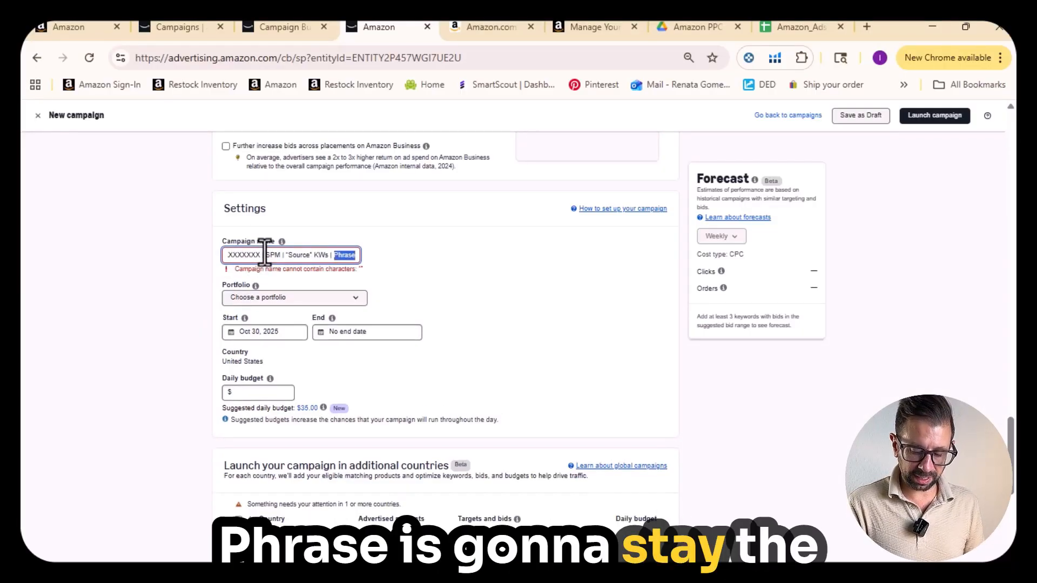
{"action": "key", "text": "End"}
{"action": "key", "text": "Left"}
{"action": "key", "text": "Left"}
{"action": "key", "text": "Left"}
{"action": "key", "text": "Left"}
{"action": "key", "text": "Left"}
{"action": "key", "text": "Left"}
{"action": "key", "text": "Left"}
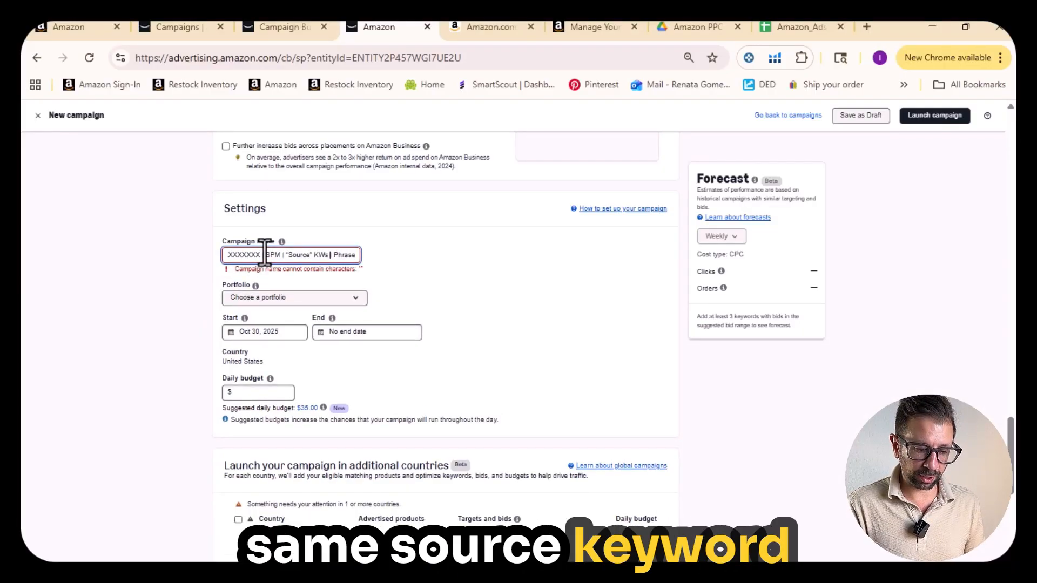
{"action": "key", "text": "ctrl+shift+Left"}
{"action": "key", "text": "ctrl+shift+Left"}
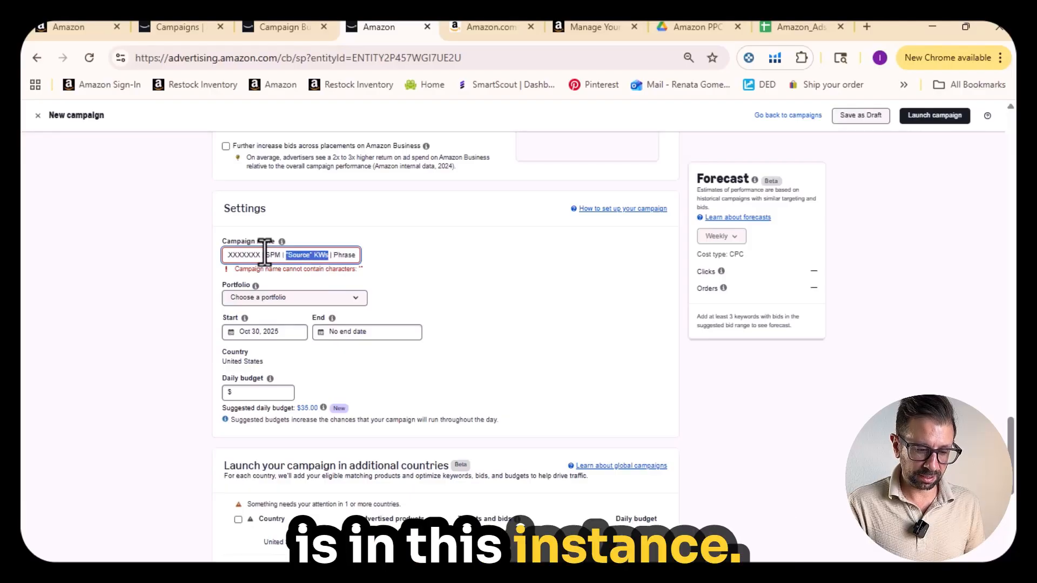
{"action": "type", "text": "olive oil"}
{"action": "key", "text": "End"}
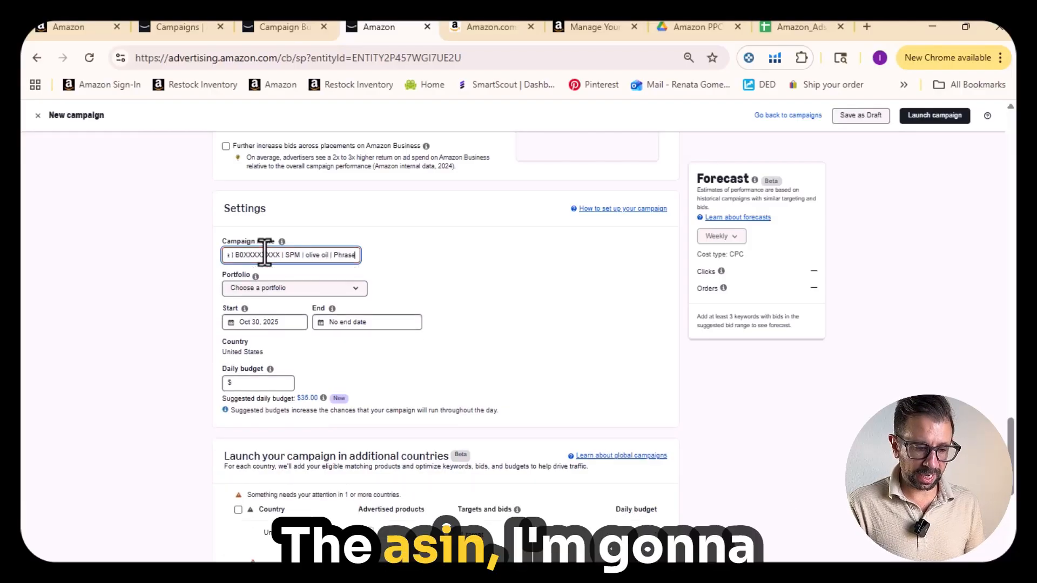
- Replace the ASIN placeholder in the campaign name with B08W7M9HR1, consulting the inventory list for it
{"action": "double_click", "coordinate": [264, 254]}
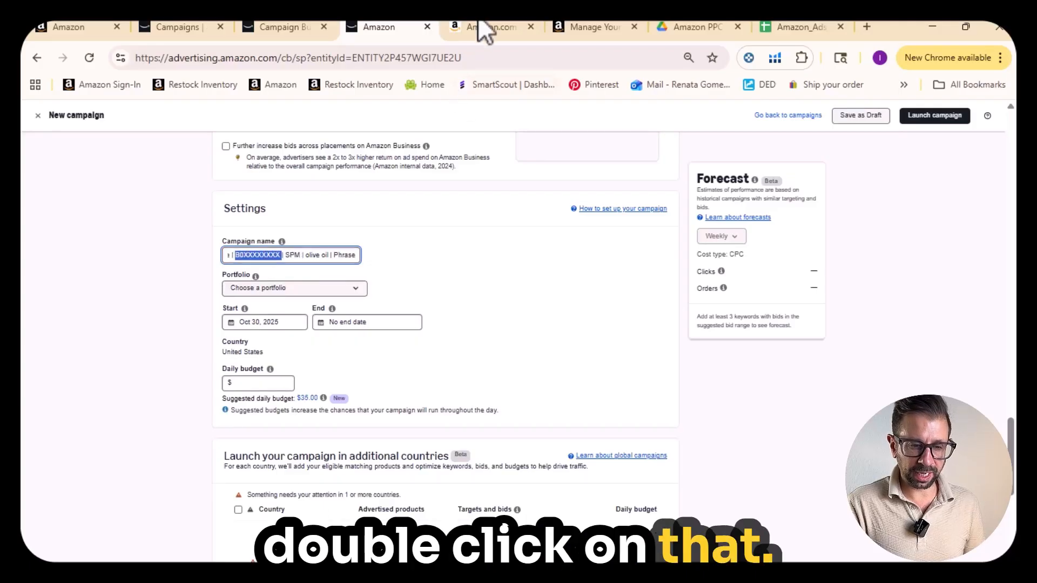
{"action": "left_click", "coordinate": [592, 28]}
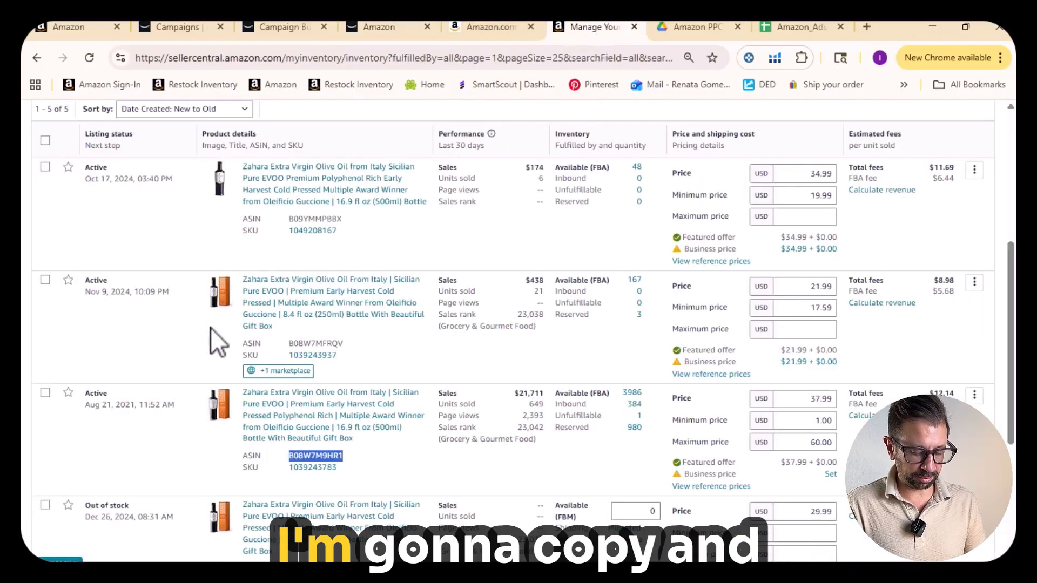
{"action": "left_click", "coordinate": [405, 27]}
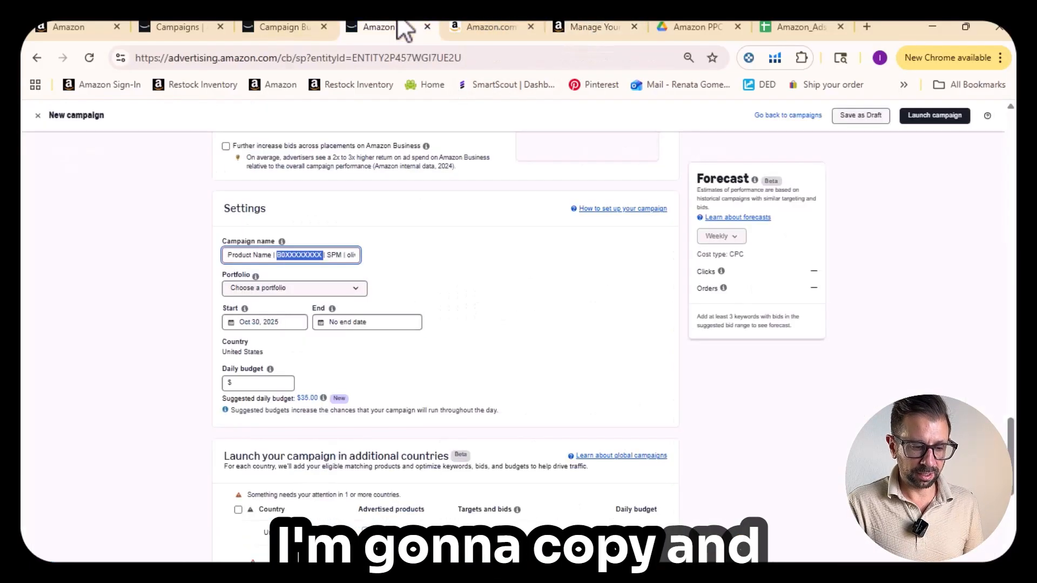
{"action": "key", "text": "ctrl+v"}
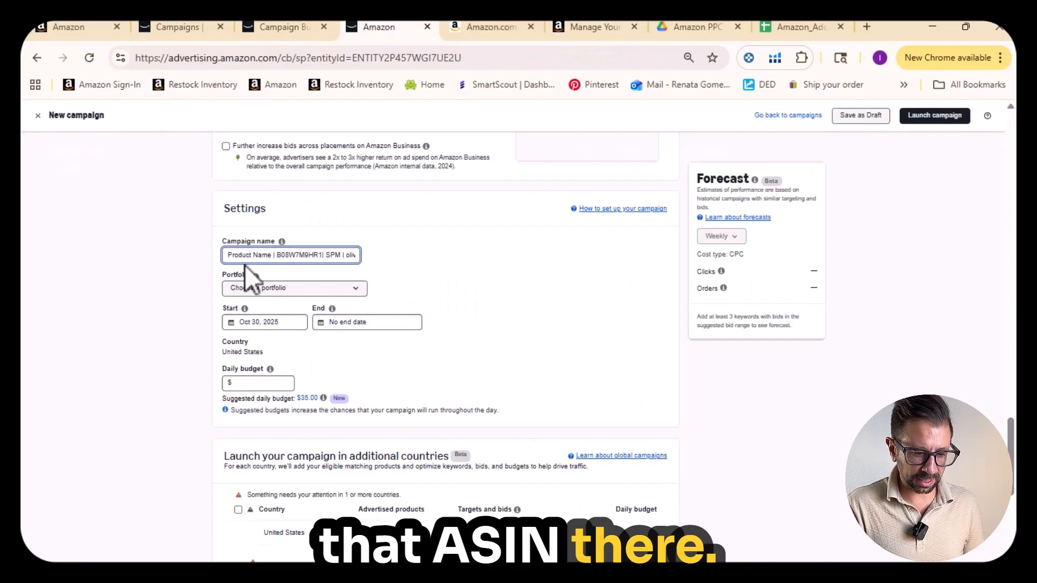
- Replace the "Product Name" placeholder in the campaign name with "Zahara 500 Gbox"
{"action": "double_click", "coordinate": [262, 255]}
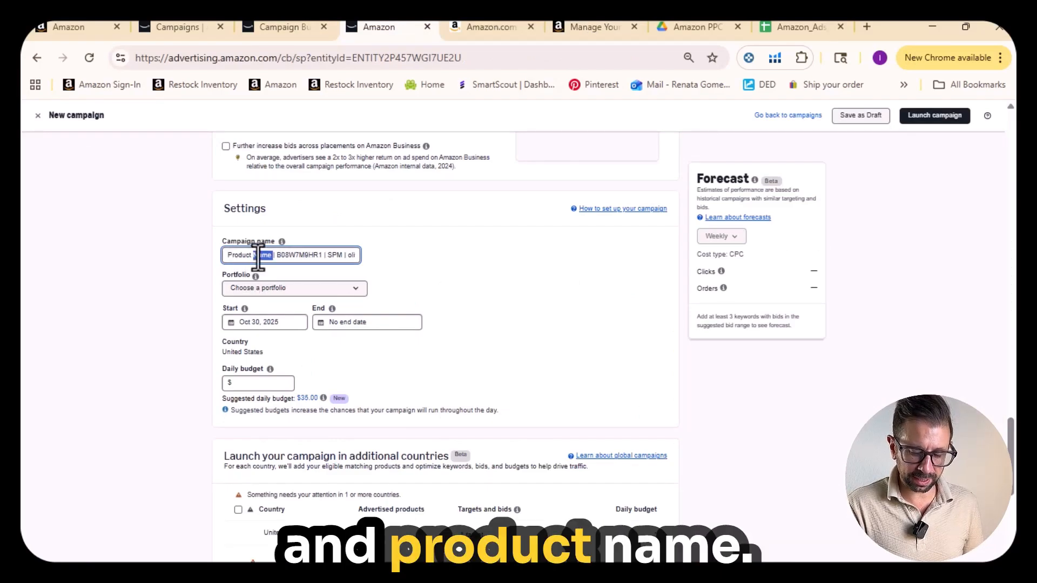
{"action": "key", "text": "BackSpace"}
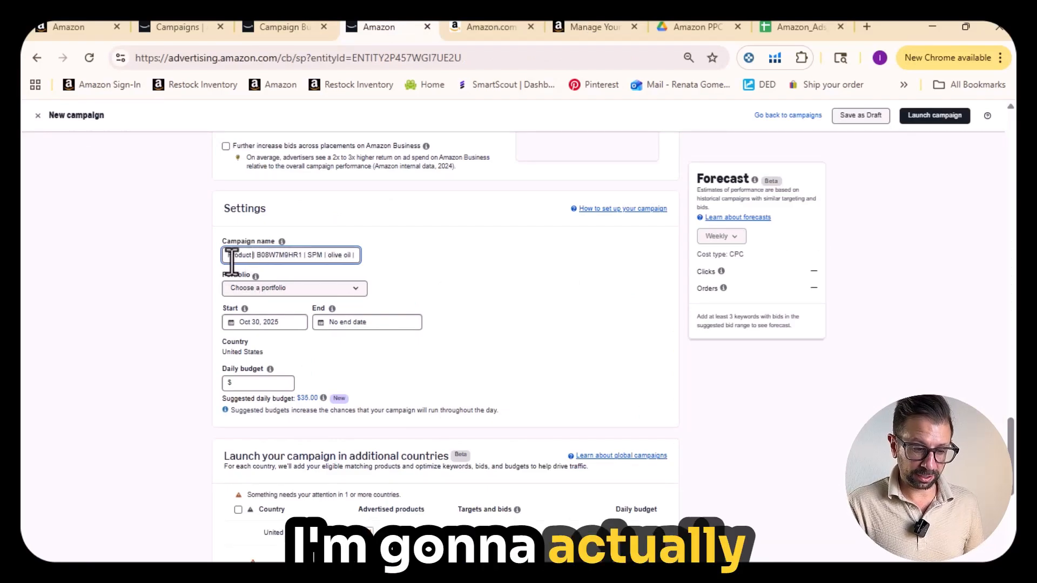
{"action": "double_click", "coordinate": [233, 255]}
{"action": "key", "text": "BackSpace"}
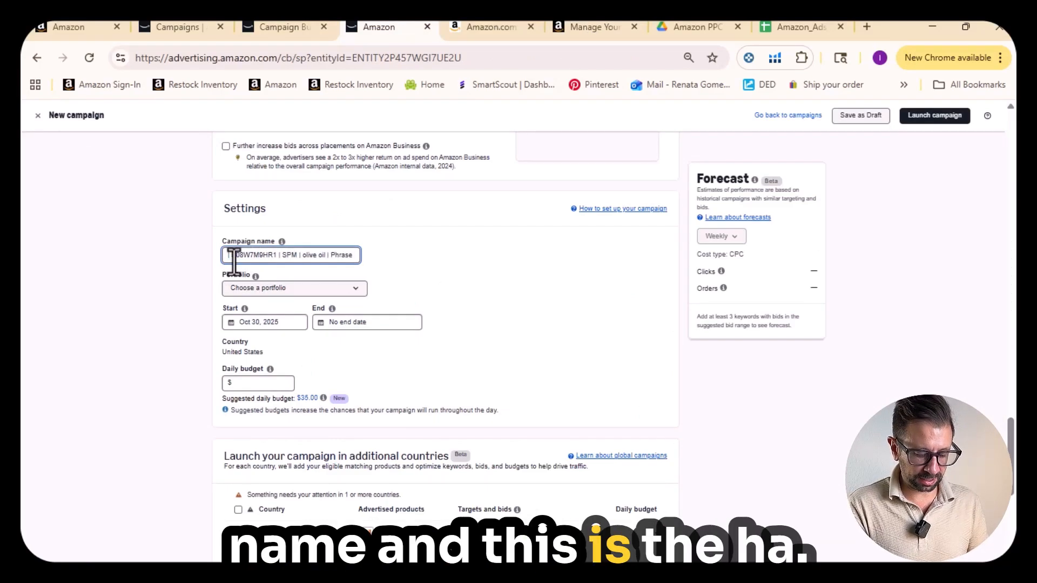
{"action": "type", "text": "Zahara 500 Gbox | B08W7M9HR1 | SPM |"}
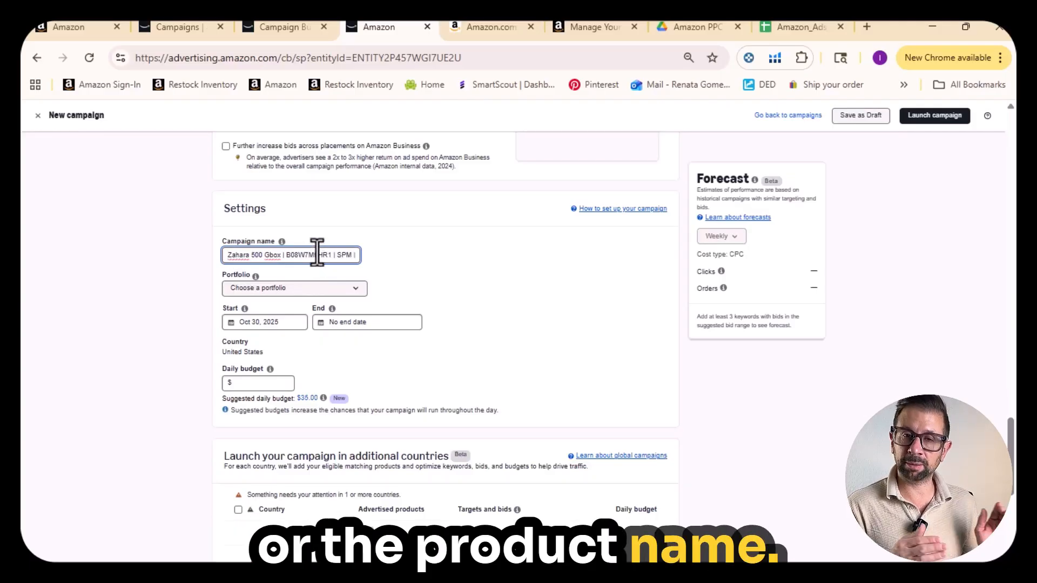
- Apply the suggested daily budget of $35.00 and review the additional-country launch options
{"action": "left_click", "coordinate": [306, 400]}
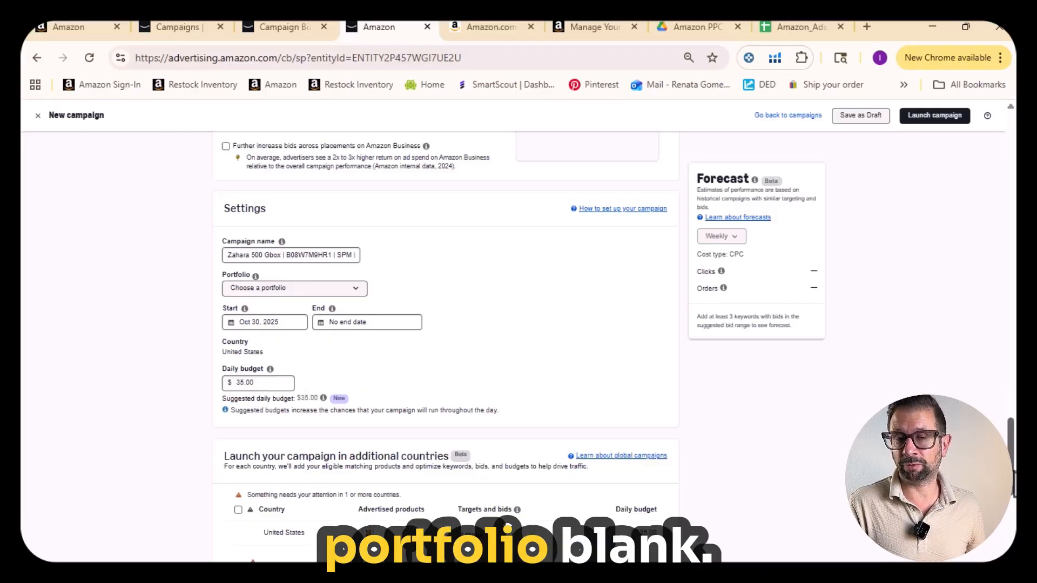
{"action": "scroll", "coordinate": [509, 525], "scroll_direction": "down", "scroll_amount": 5}
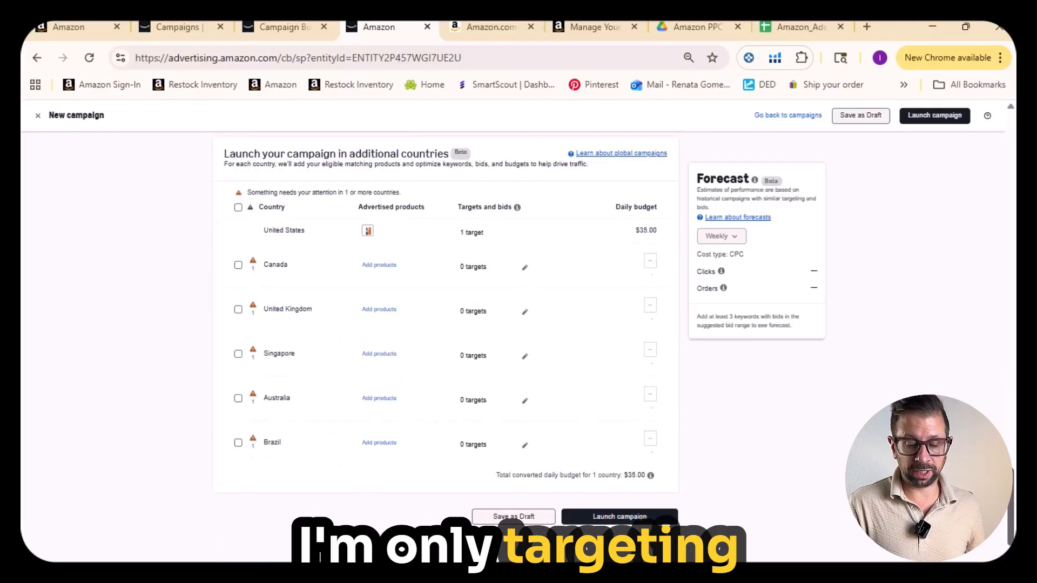